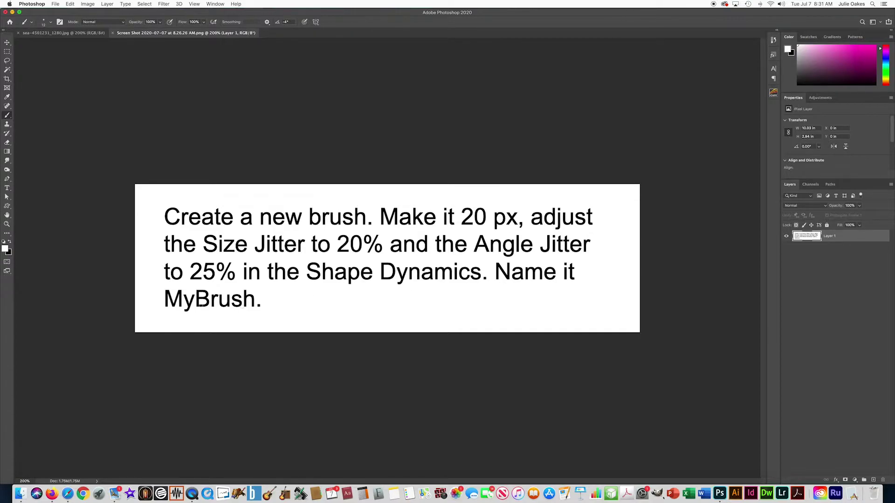
Step: Show the Brush Settings panel from the Window menu
{"action": "left_click", "coordinate": [215, 4]}
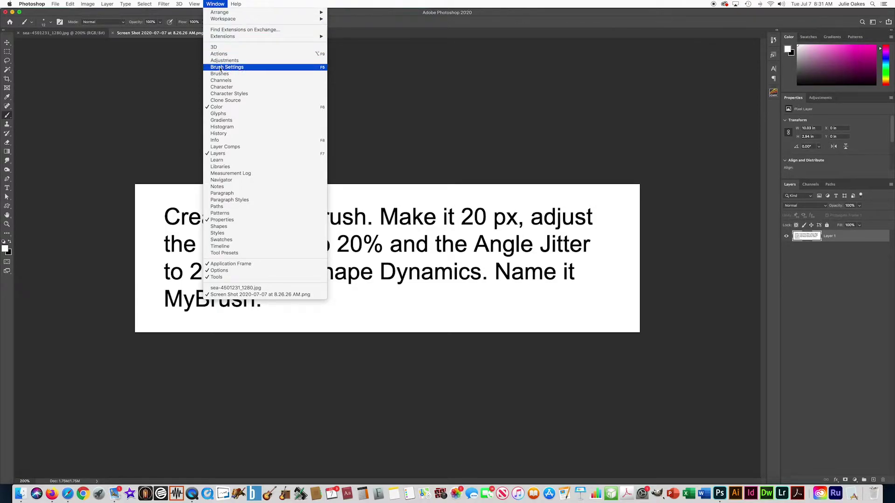
{"action": "left_click", "coordinate": [227, 67]}
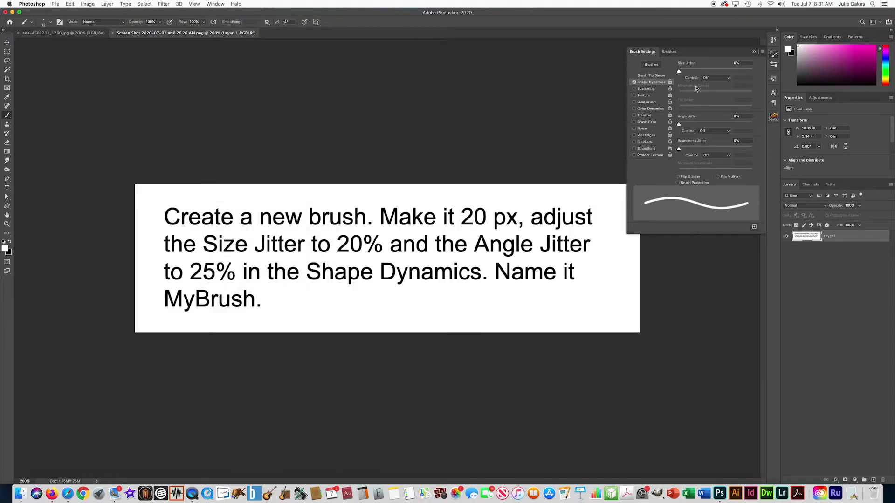
Step: Create a new brush preset named MyBrush from the Brush Settings panel
{"action": "left_click", "coordinate": [762, 52]}
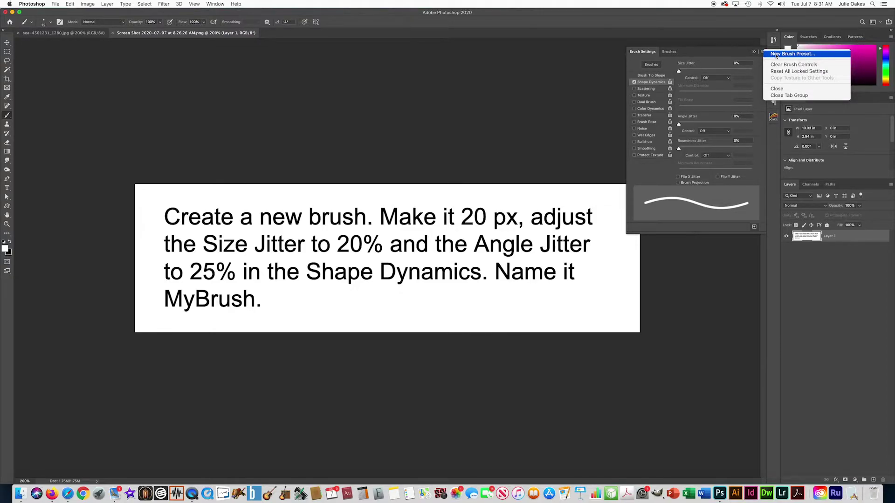
{"action": "left_click", "coordinate": [754, 228]}
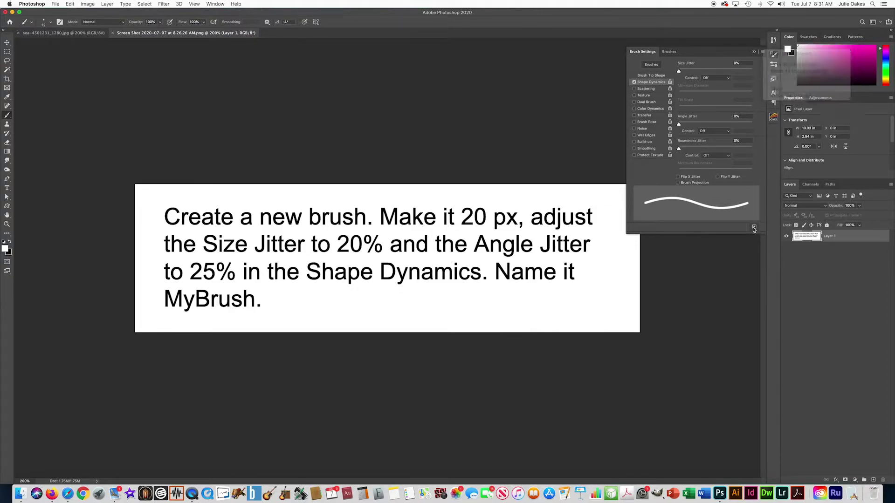
{"action": "left_click", "coordinate": [754, 228]}
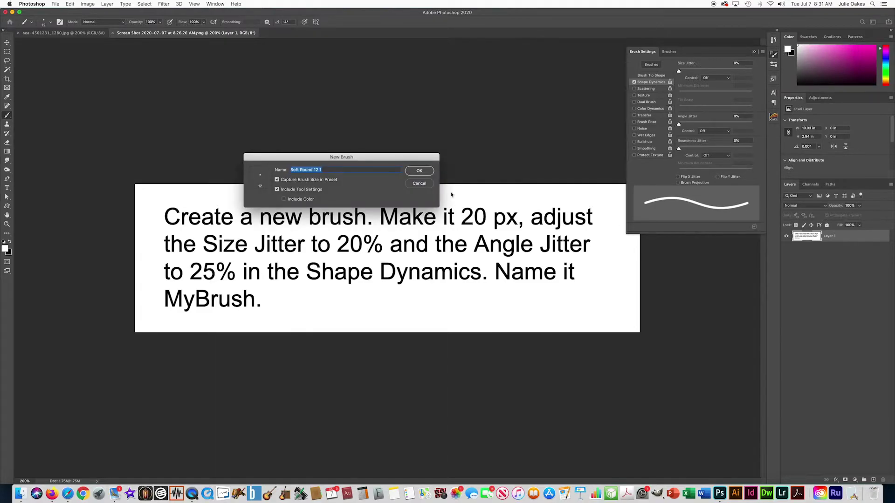
{"action": "type", "text": "MyBrush"}
{"action": "left_click", "coordinate": [414, 172]}
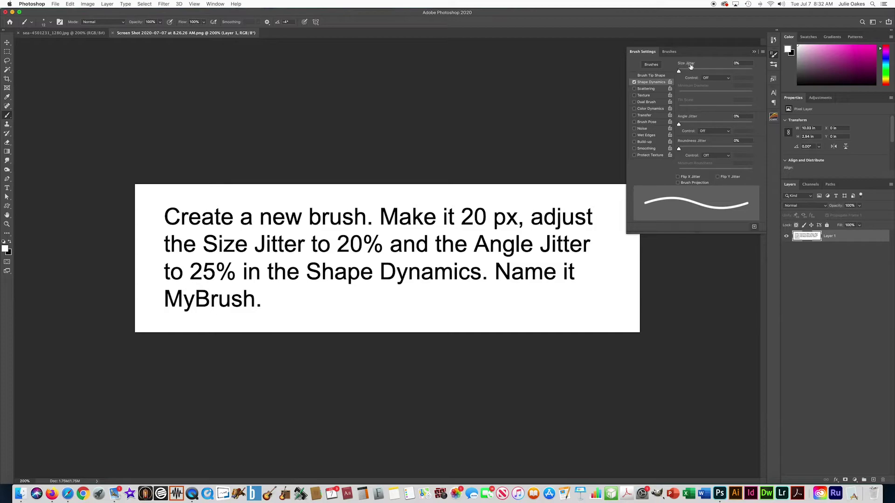
Step: Raise Size Jitter to 20% and Angle Jitter to about 25%
{"action": "left_click_drag", "start_coordinate": [679, 72], "coordinate": [695, 75]}
{"action": "left_click_drag", "start_coordinate": [679, 126], "coordinate": [698, 128]}
{"action": "left_click_drag", "start_coordinate": [695, 125], "coordinate": [697, 126]}
Step: Set the MyBrush preset size to 20 px in the Brushes panel, then return to Brush Settings
{"action": "left_click", "coordinate": [650, 65]}
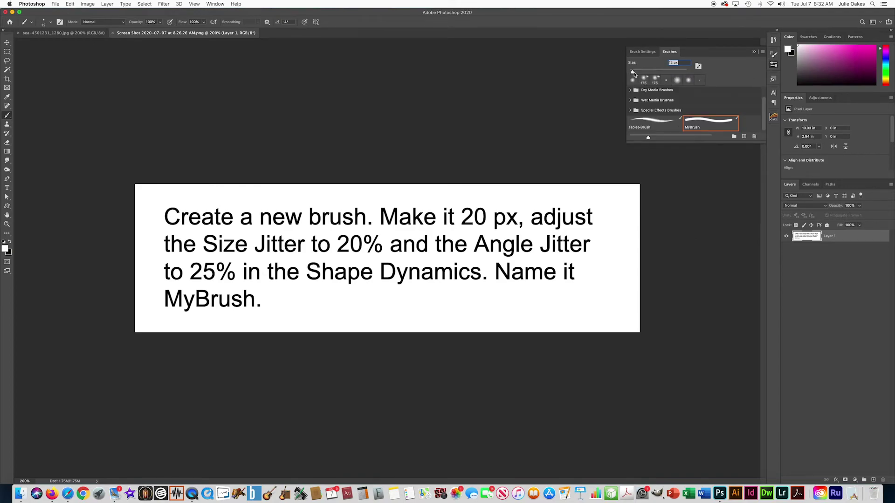
{"action": "left_click_drag", "start_coordinate": [633, 72], "coordinate": [636, 74]}
{"action": "left_click", "coordinate": [647, 51]}
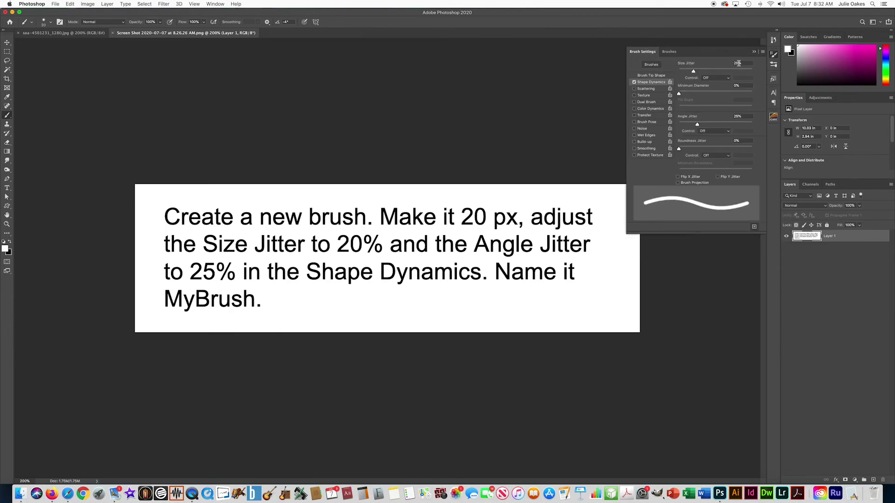